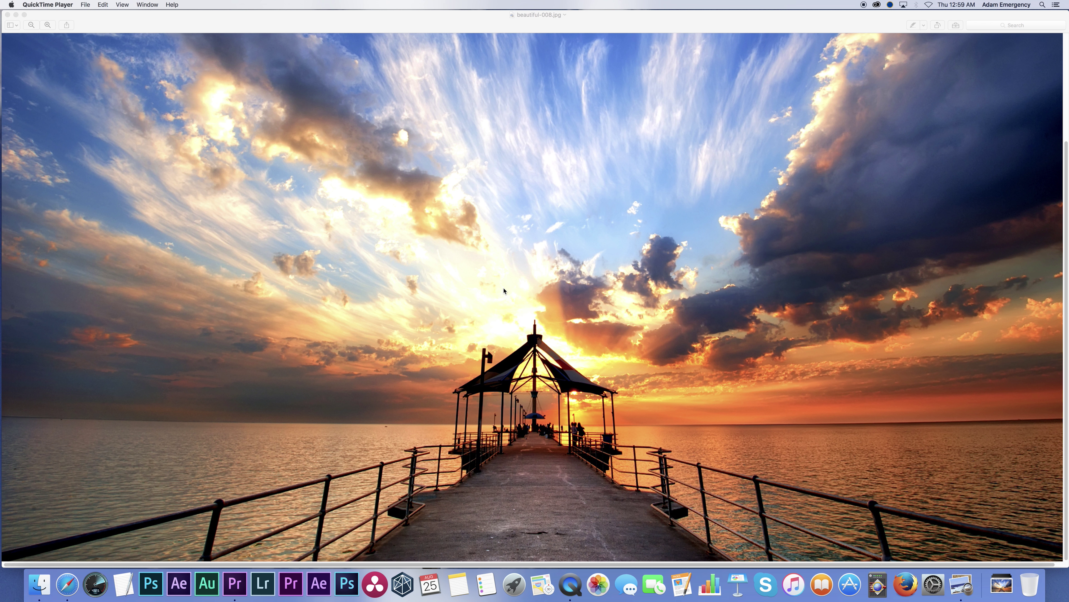
Step: Launch DaVinci Resolve, log in with the account password, and open the project named New
{"action": "left_click", "coordinate": [375, 584]}
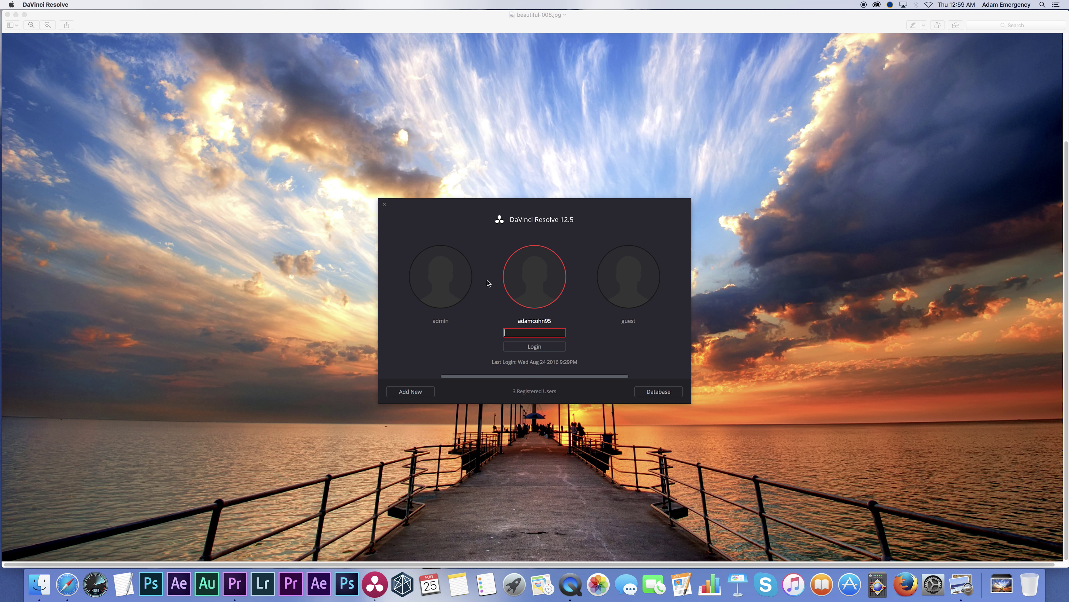
{"action": "type", "text": "•••"}
{"action": "key", "text": "Return"}
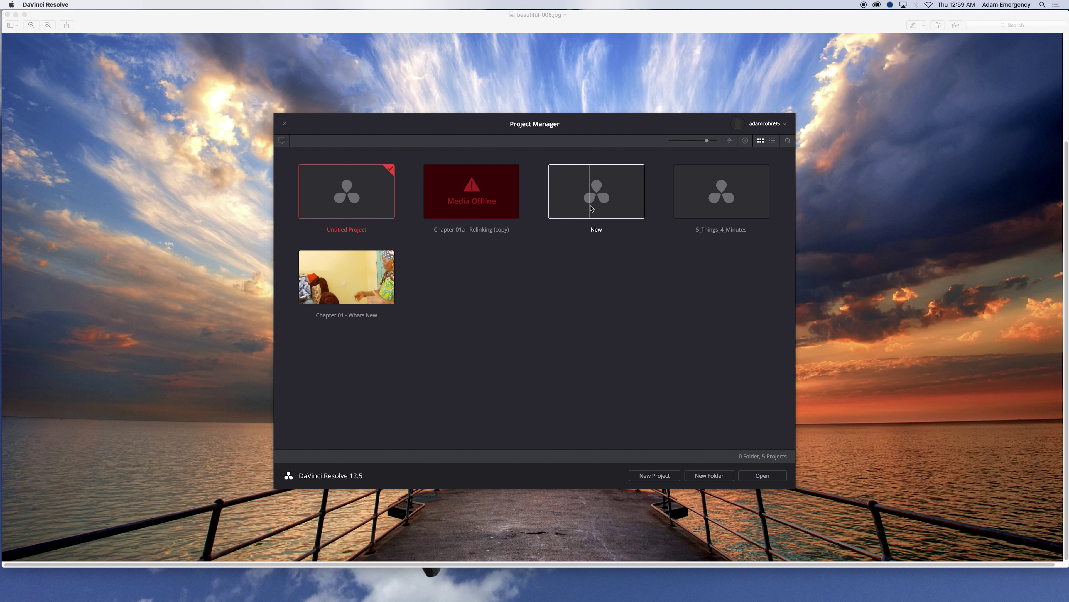
{"action": "left_click", "coordinate": [603, 197]}
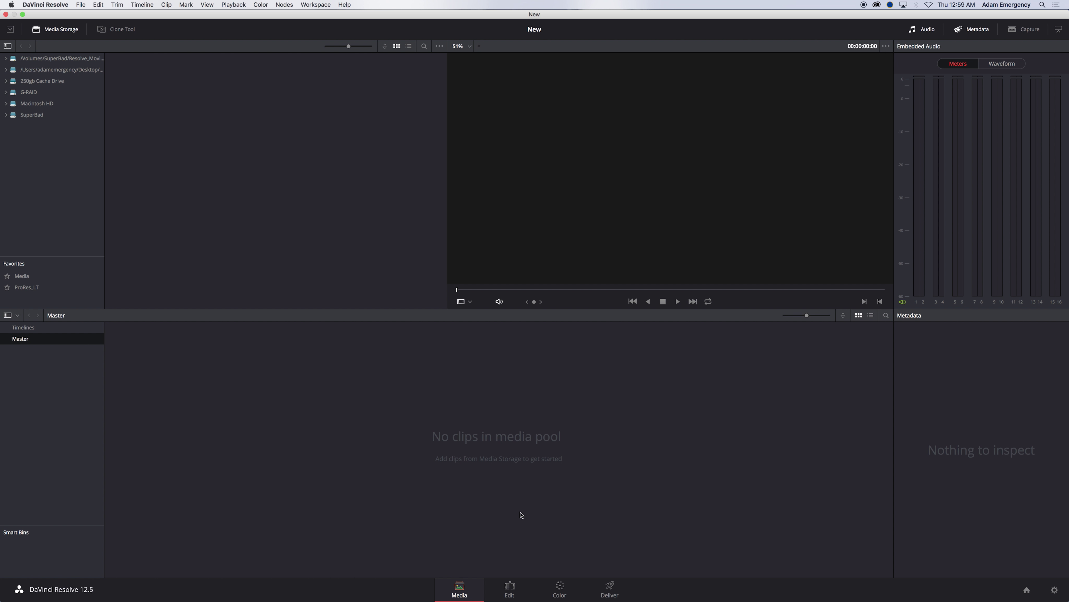
Step: Look through the Edit, Color and Deliver pages, then return to the Media page
{"action": "left_click", "coordinate": [510, 587]}
{"action": "left_click", "coordinate": [560, 587]}
{"action": "left_click", "coordinate": [590, 590]}
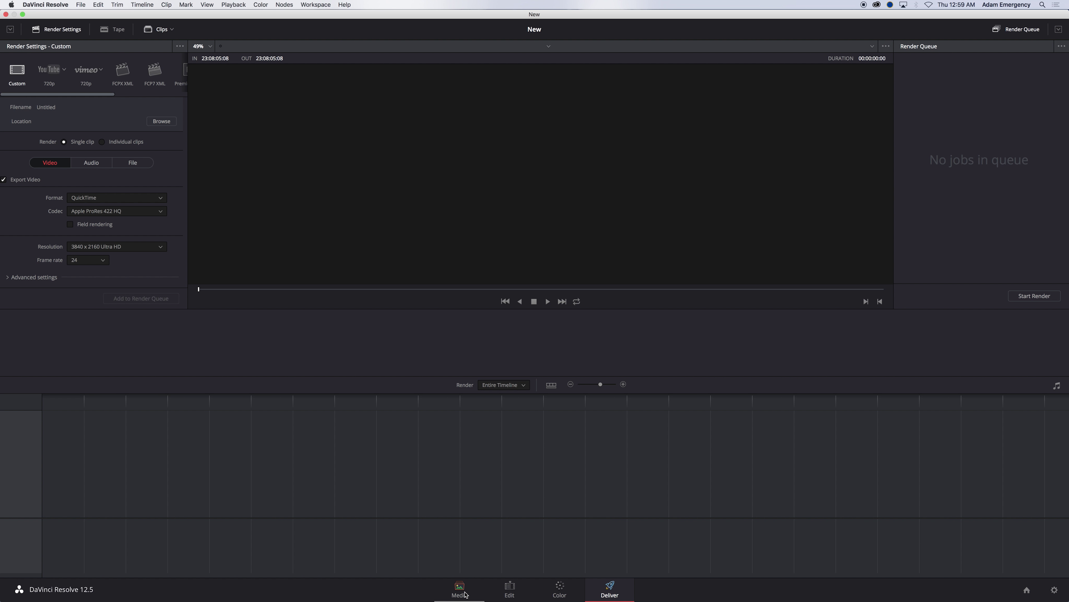
{"action": "left_click", "coordinate": [460, 587]}
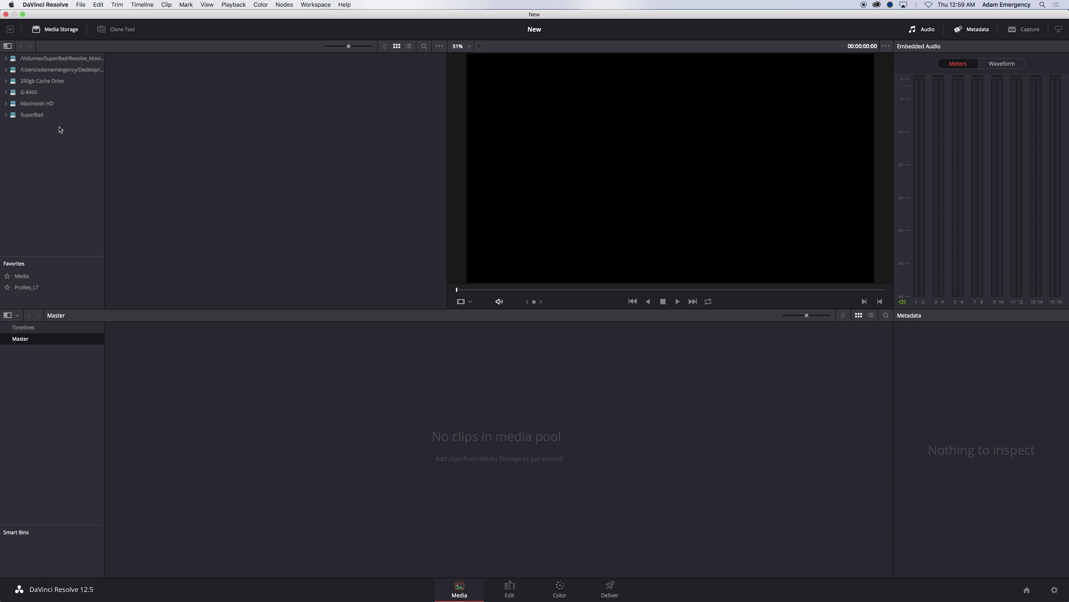
Step: Expand the SuperBad drive in Media Storage and open the DJI Vids folder
{"action": "left_click", "coordinate": [6, 115]}
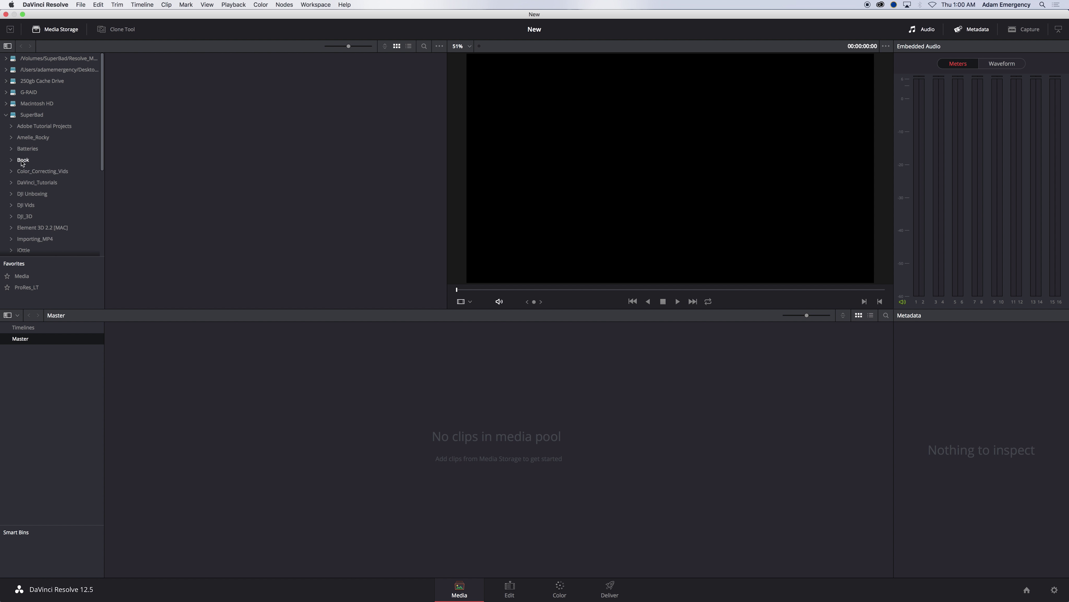
{"action": "scroll", "coordinate": [38, 198], "scroll_direction": "down", "scroll_amount": 5}
{"action": "scroll", "coordinate": [45, 214], "scroll_direction": "down", "scroll_amount": 2}
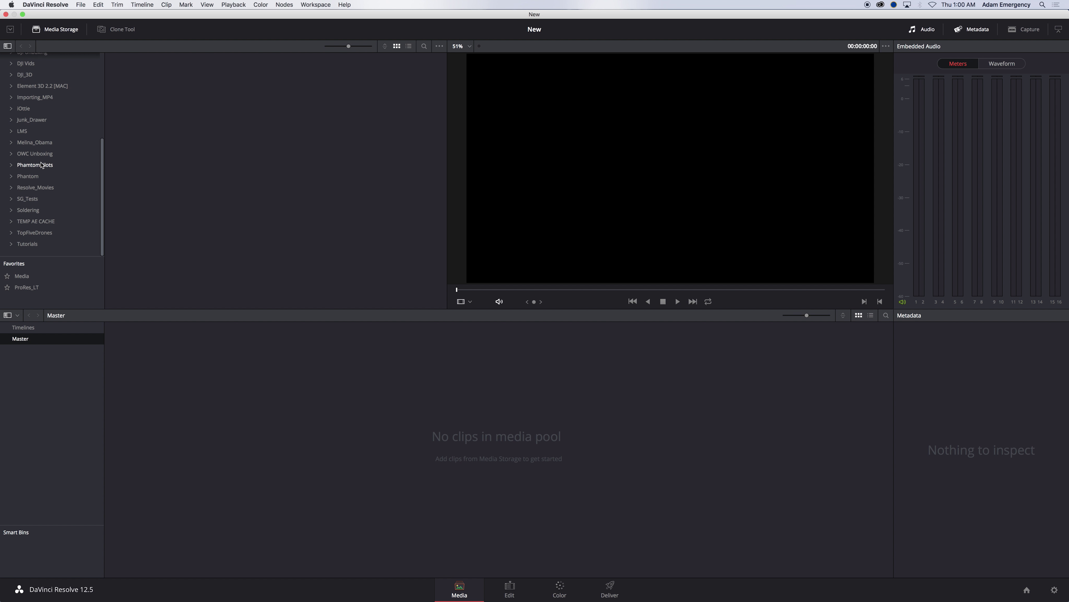
{"action": "scroll", "coordinate": [40, 132], "scroll_direction": "up", "scroll_amount": 4}
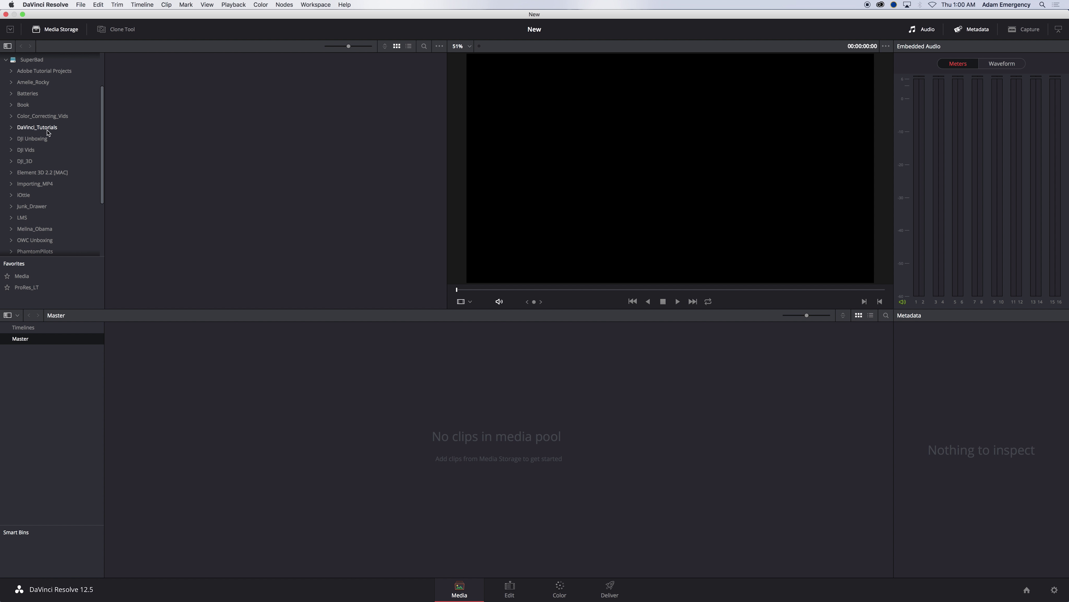
{"action": "double_click", "coordinate": [32, 152]}
{"action": "scroll", "coordinate": [214, 188], "scroll_direction": "down", "scroll_amount": 4}
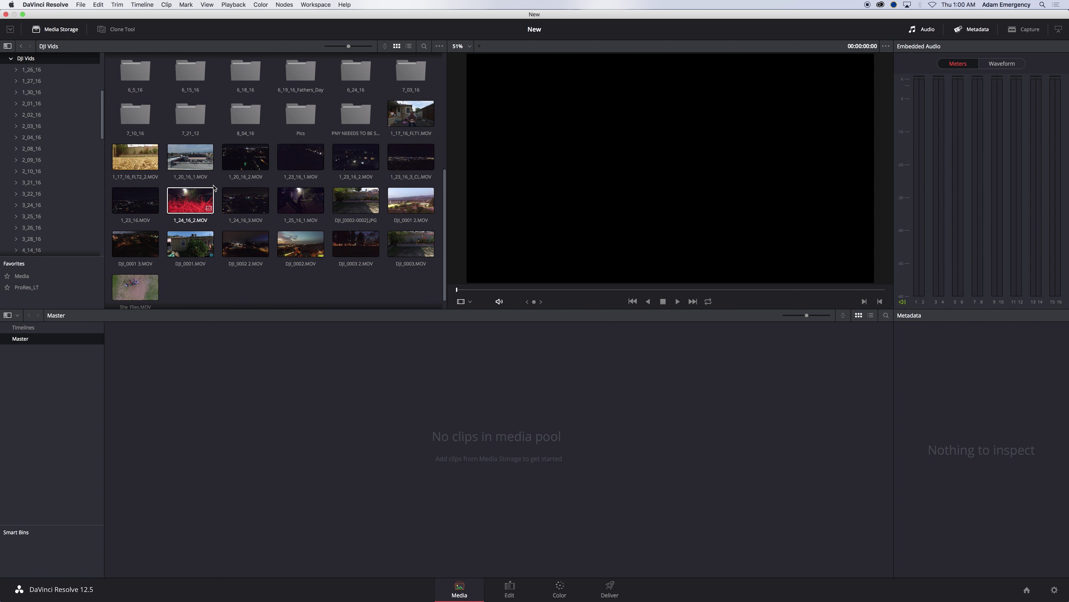
Step: Open the PNY NEEEDS TO BE SORTED folder and let its clip thumbnails load
{"action": "double_click", "coordinate": [355, 122]}
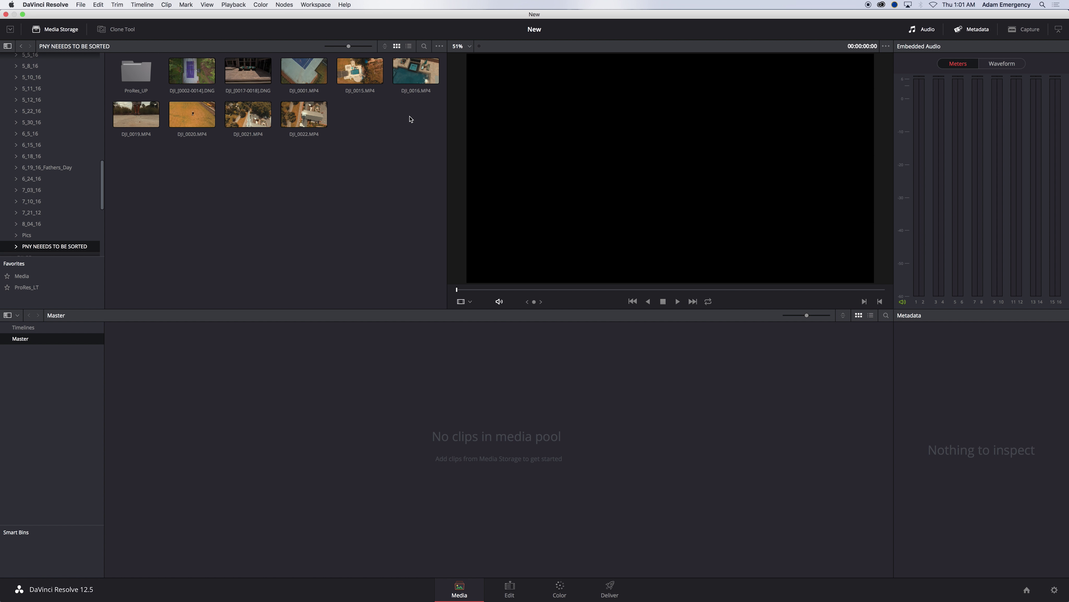
Step: Preview DJI_0016 and DJI_0015, then add DJI_0001.MP4 to the Master bin, matching its frame rate
{"action": "left_click", "coordinate": [412, 96]}
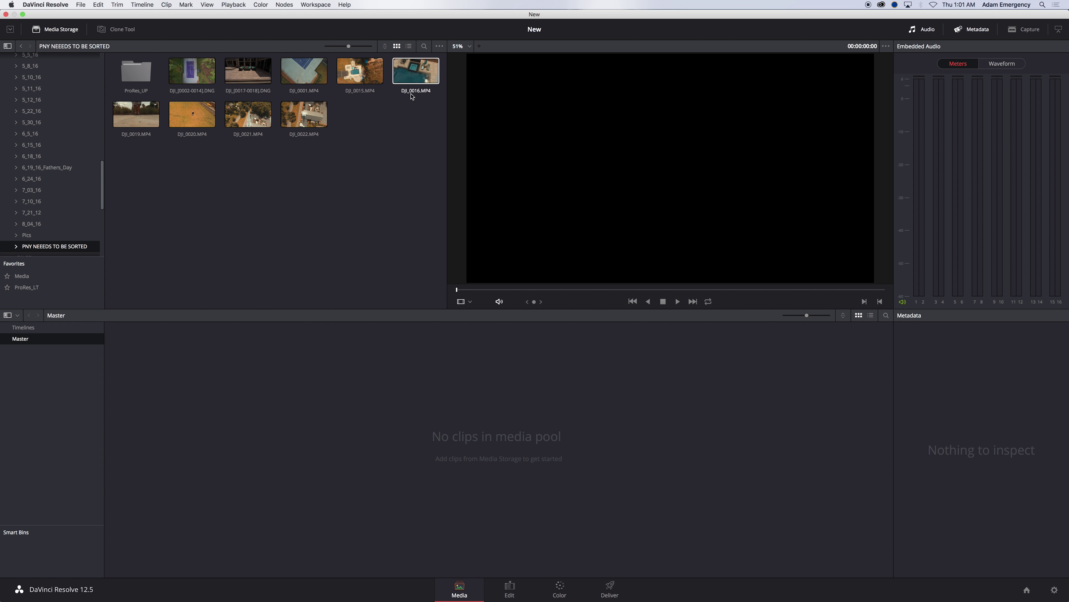
{"action": "left_click", "coordinate": [416, 79]}
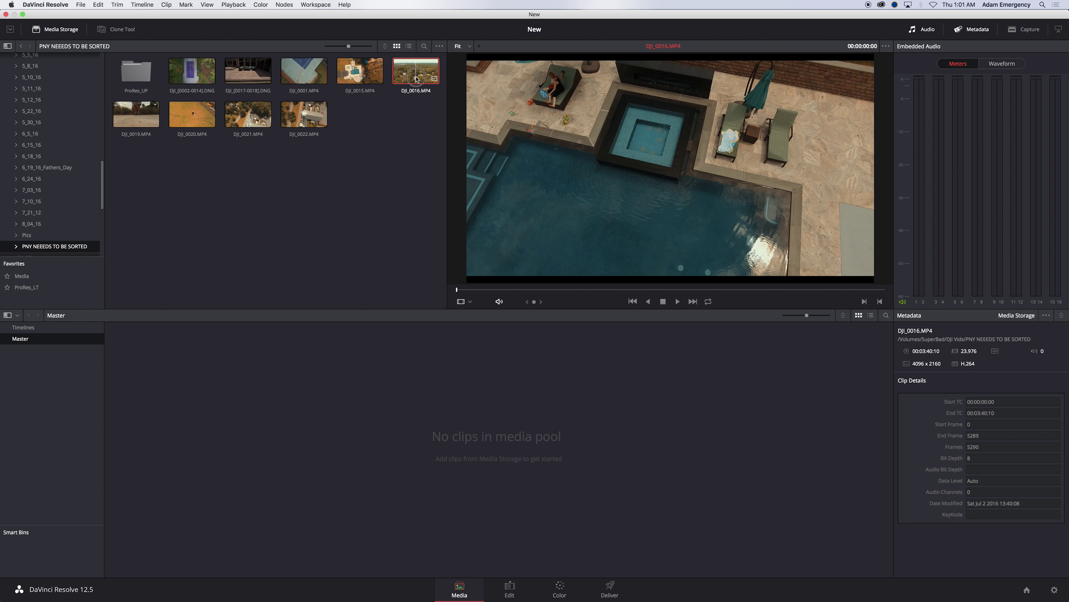
{"action": "left_click", "coordinate": [361, 78]}
{"action": "left_click", "coordinate": [305, 72]}
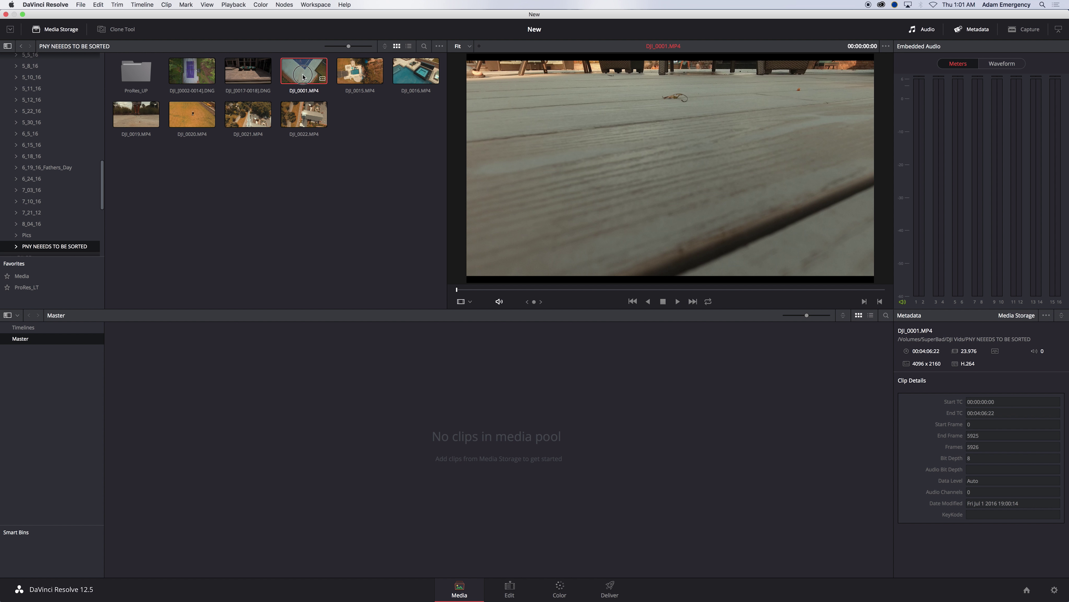
{"action": "left_click_drag", "start_coordinate": [305, 72], "coordinate": [266, 441]}
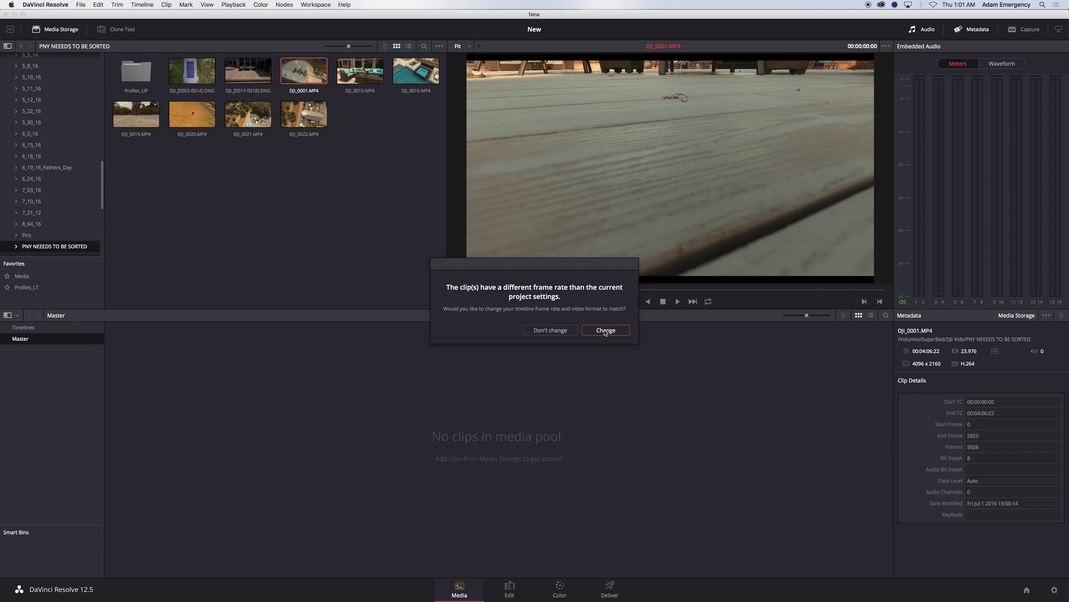
{"action": "left_click", "coordinate": [605, 330]}
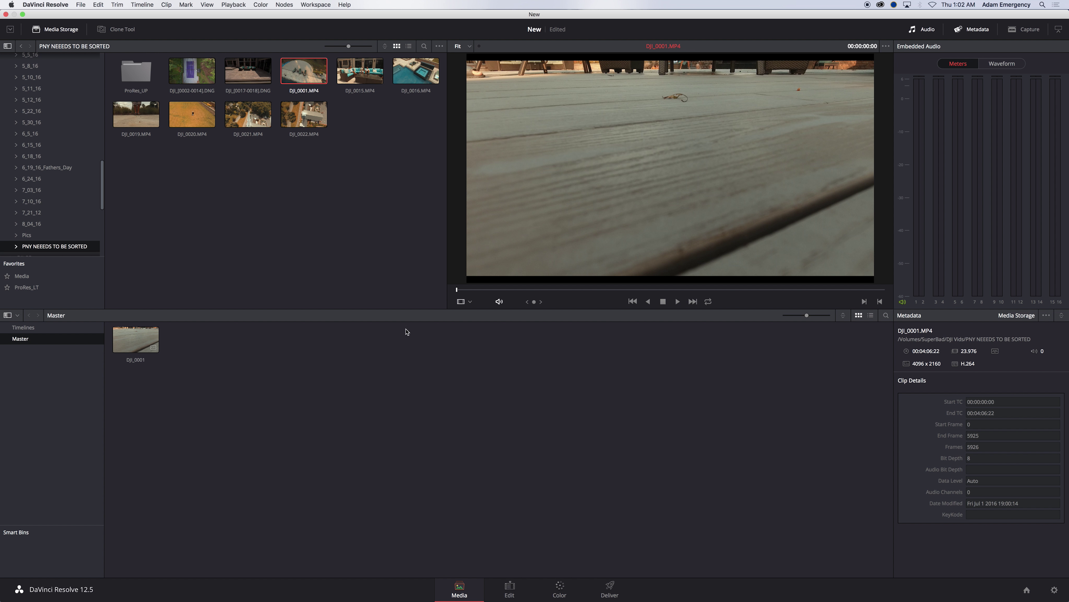
Step: Play DJI_0001 from mid-clip and stop it at 00:01:31:03
{"action": "left_click", "coordinate": [136, 339]}
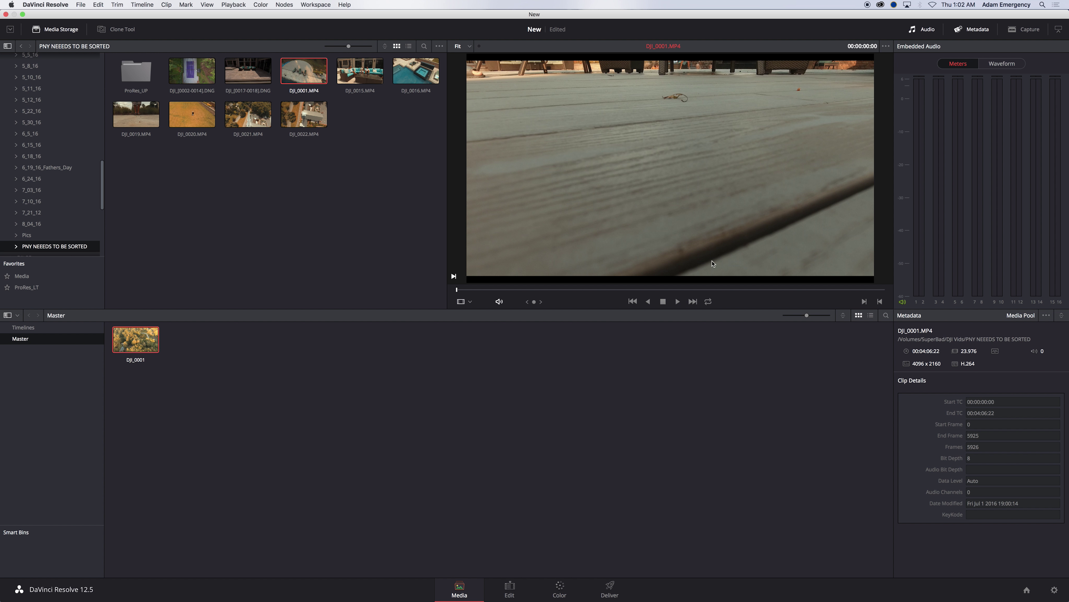
{"action": "left_click_drag", "start_coordinate": [484, 290], "coordinate": [611, 298]}
{"action": "left_click", "coordinate": [677, 301]}
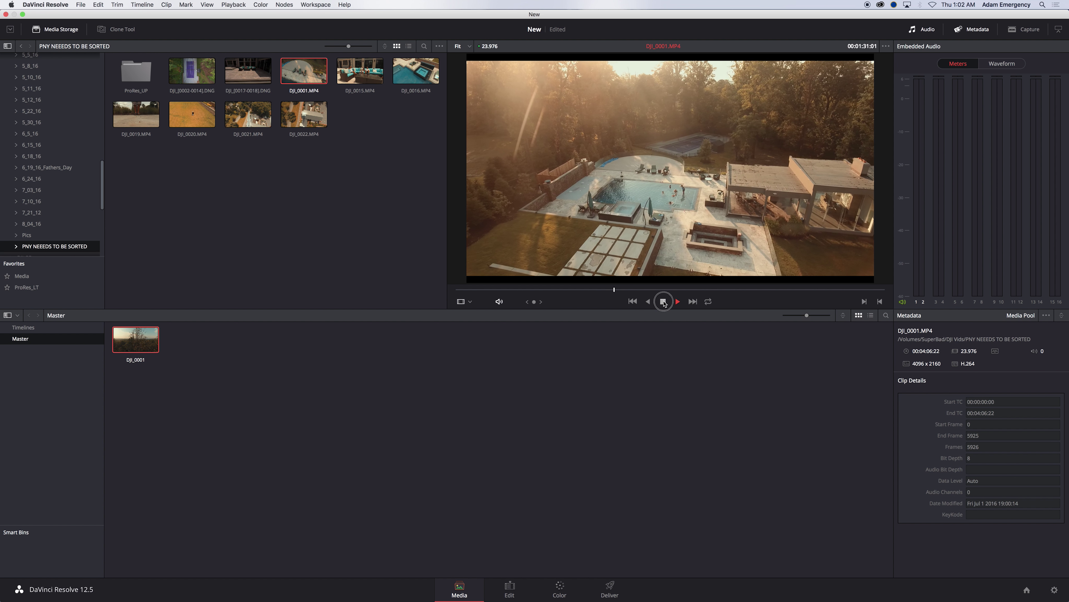
{"action": "left_click", "coordinate": [665, 303]}
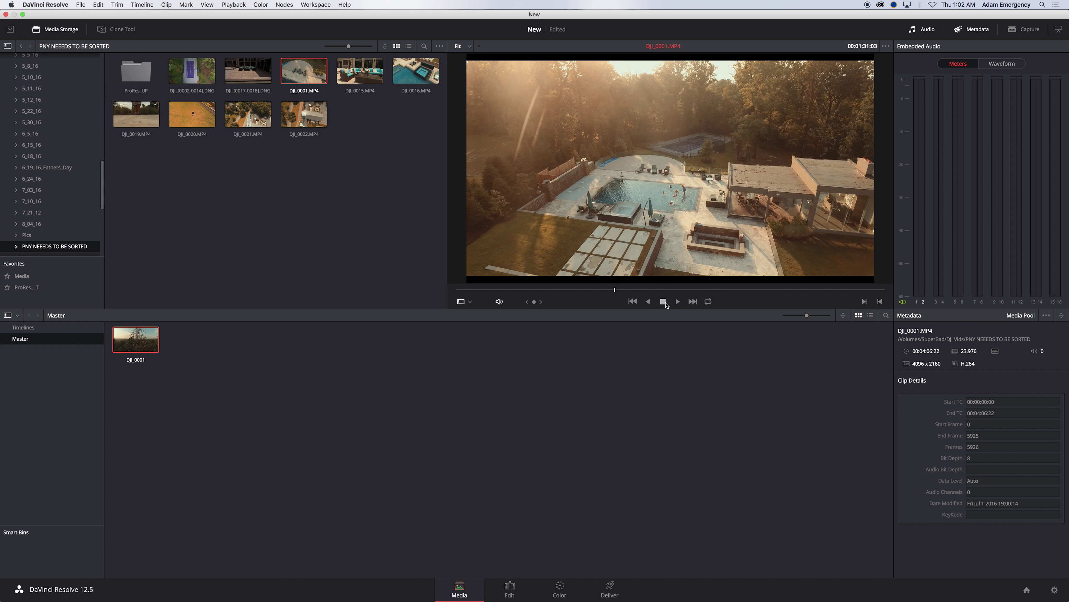
Step: Add DJI_0021.mov from ProRes_UP to the Master bin, play it, and go to the Edit page
{"action": "double_click", "coordinate": [133, 78]}
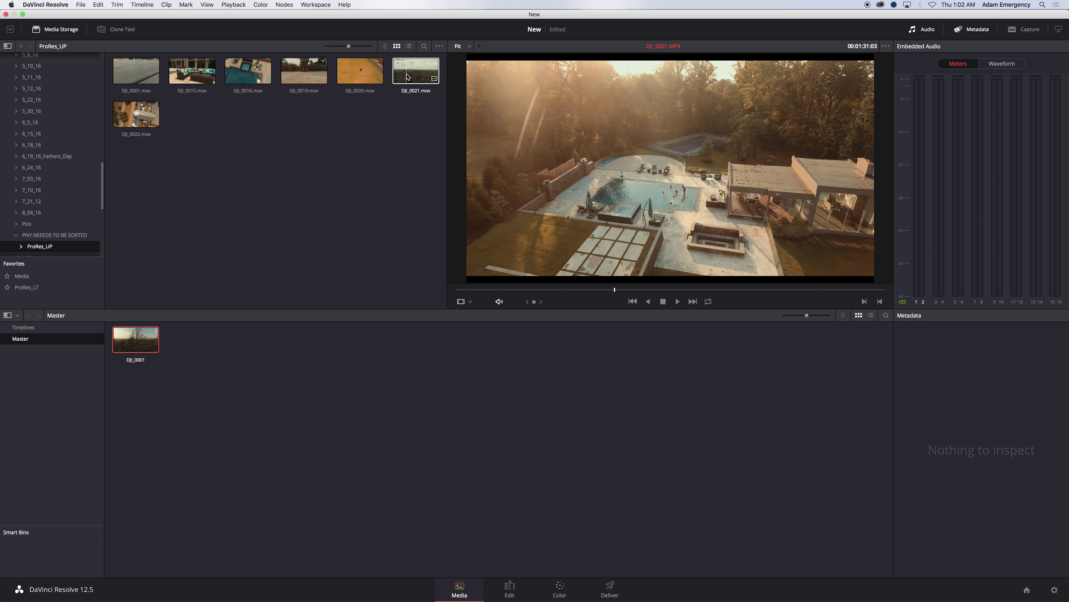
{"action": "left_click_drag", "start_coordinate": [407, 77], "coordinate": [229, 360]}
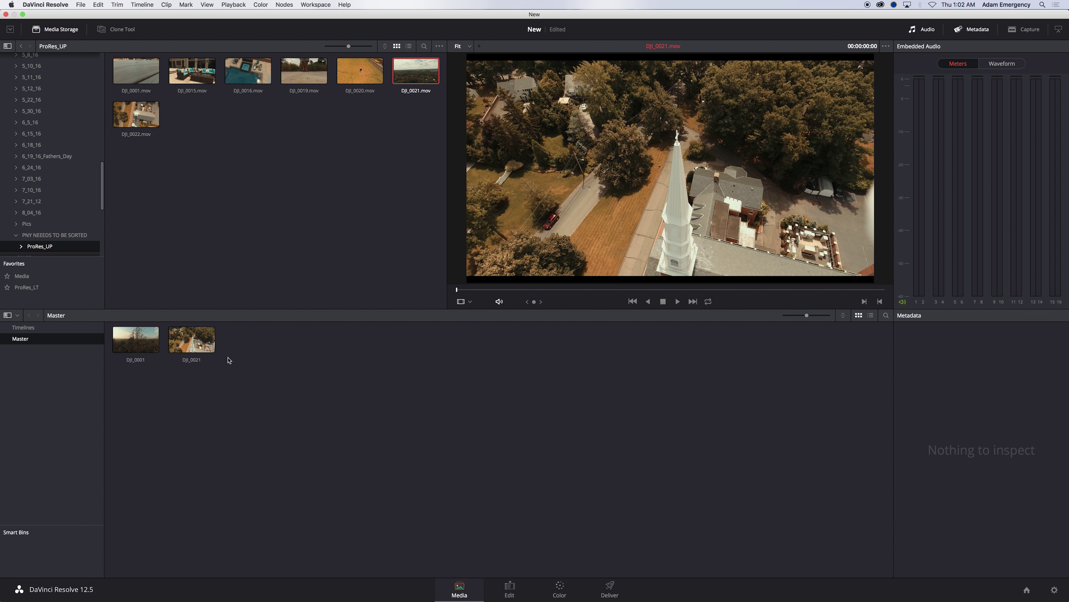
{"action": "left_click", "coordinate": [183, 343]}
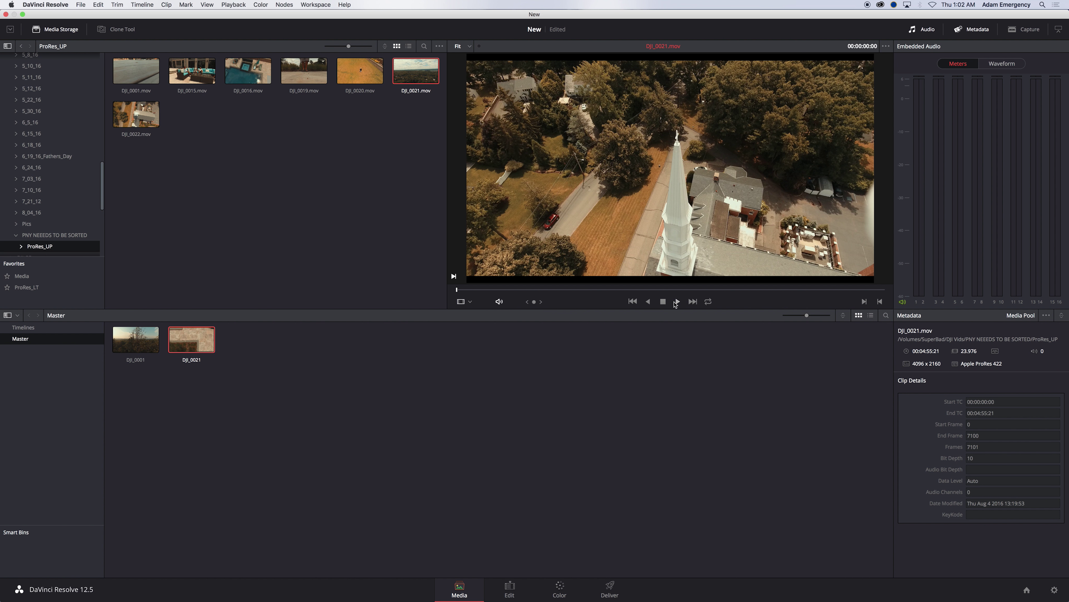
{"action": "left_click", "coordinate": [676, 301]}
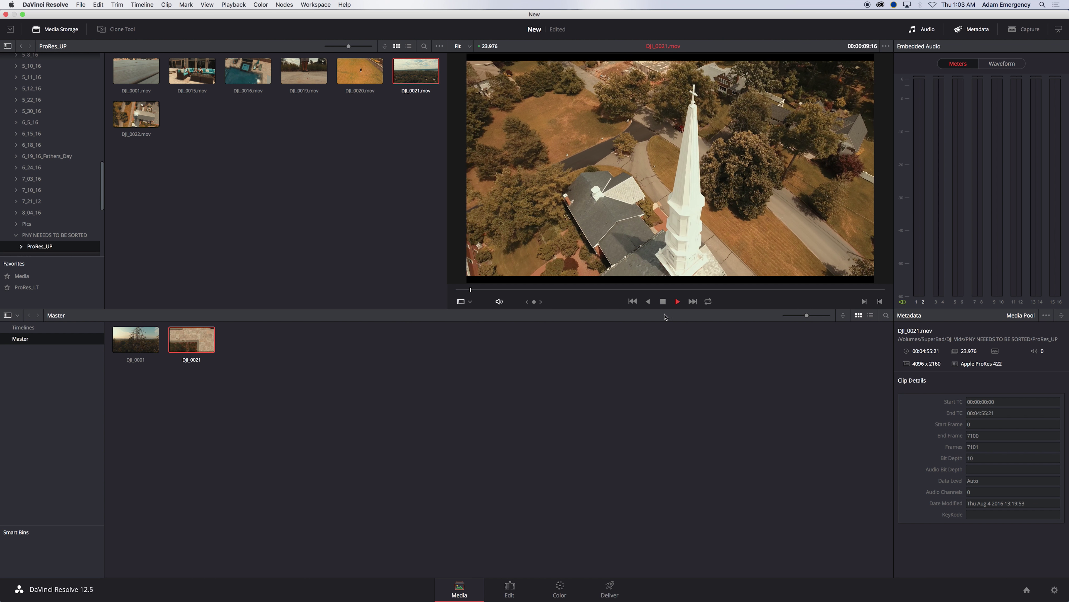
{"action": "left_click", "coordinate": [663, 302]}
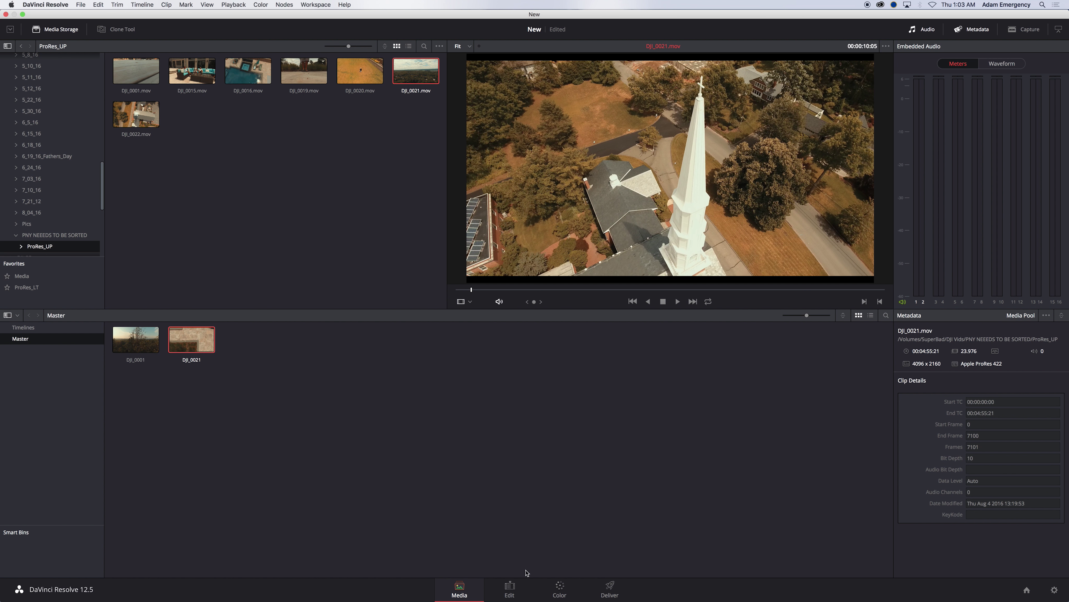
{"action": "left_click", "coordinate": [509, 588]}
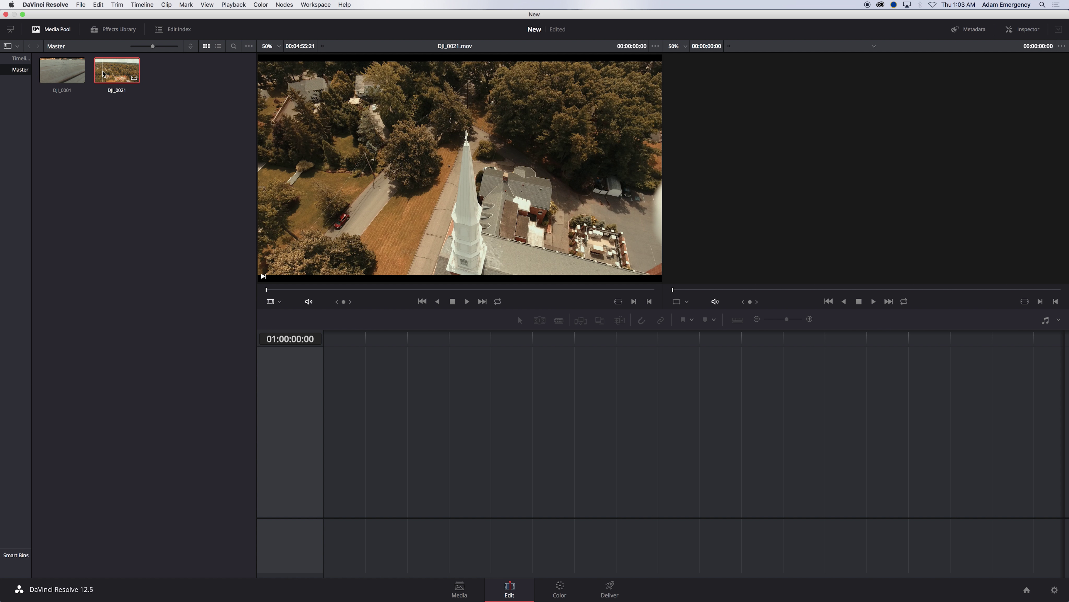
Step: Drop DJI_0001 onto a new Timeline 1, play it from about 35 seconds, and select the clip
{"action": "left_click_drag", "start_coordinate": [62, 71], "coordinate": [326, 497]}
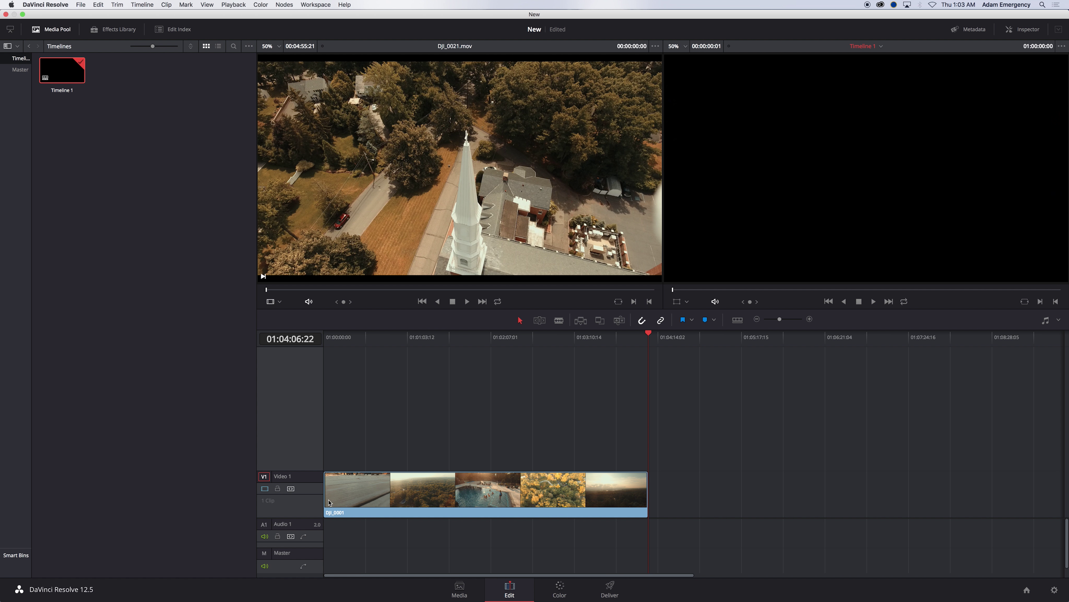
{"action": "left_click", "coordinate": [371, 337]}
{"action": "left_click_drag", "start_coordinate": [371, 340], "coordinate": [336, 343]}
{"action": "key", "text": "space"}
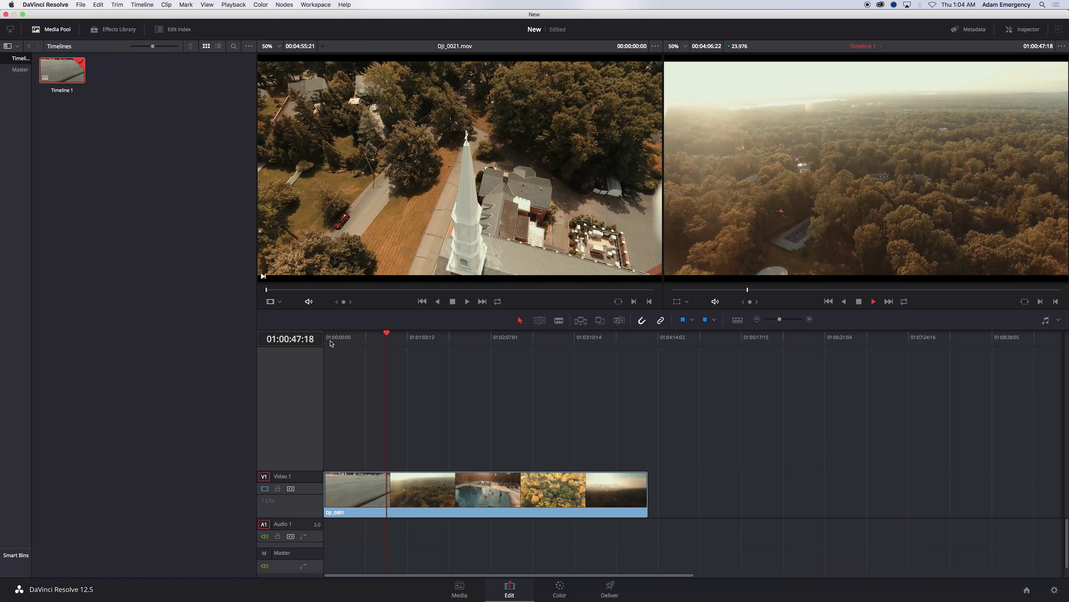
{"action": "key", "text": "space"}
{"action": "left_click", "coordinate": [358, 491]}
Step: Remove DJI_0001 from the timeline and place DJI_0021 on track V1
{"action": "key", "text": "BackSpace"}
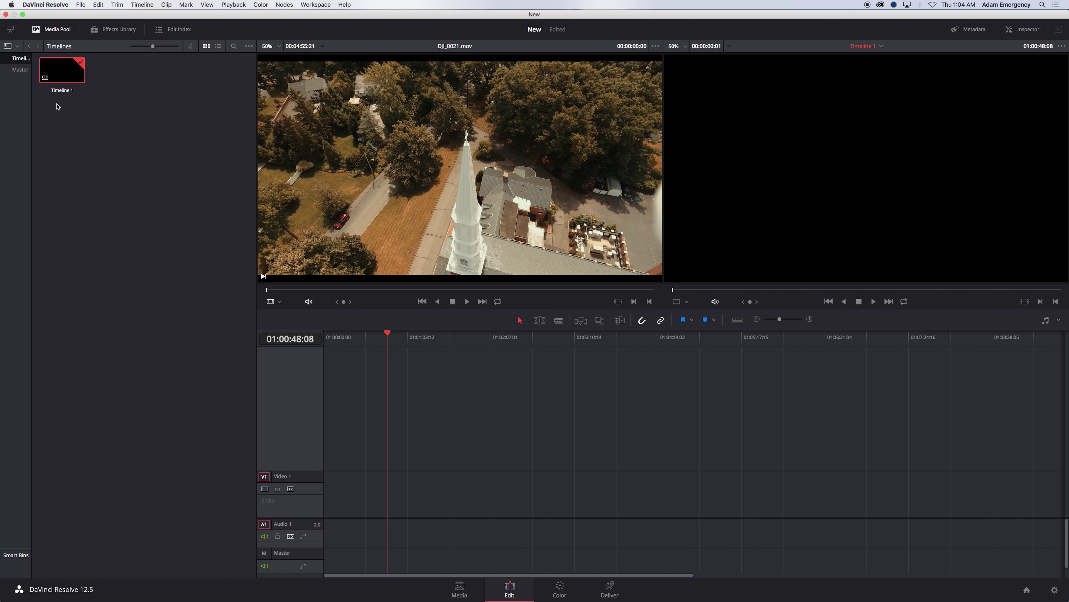
{"action": "left_click", "coordinate": [20, 69]}
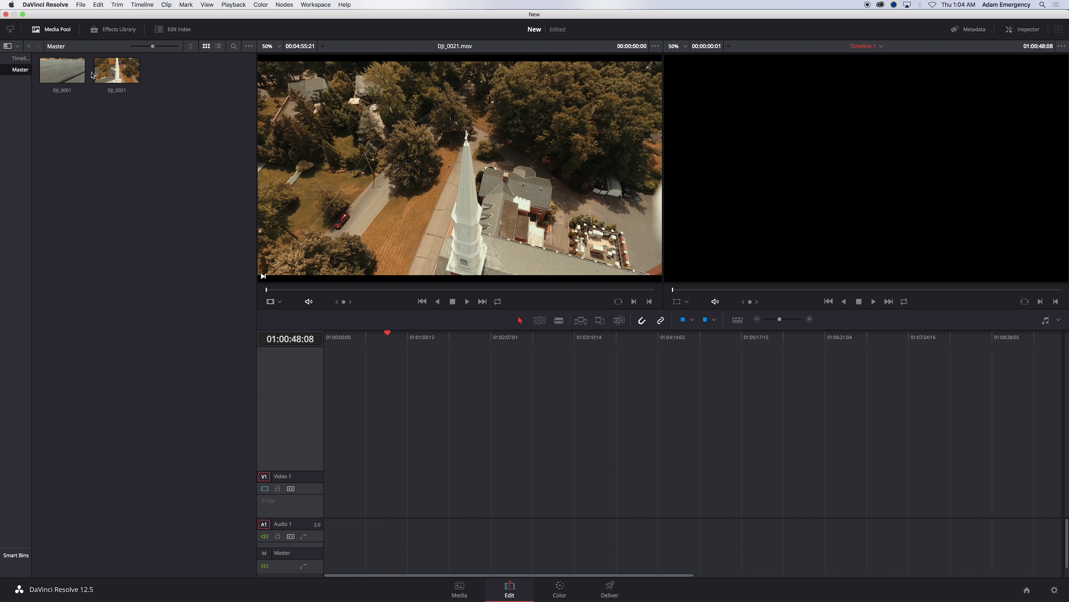
{"action": "left_click_drag", "start_coordinate": [114, 83], "coordinate": [335, 521]}
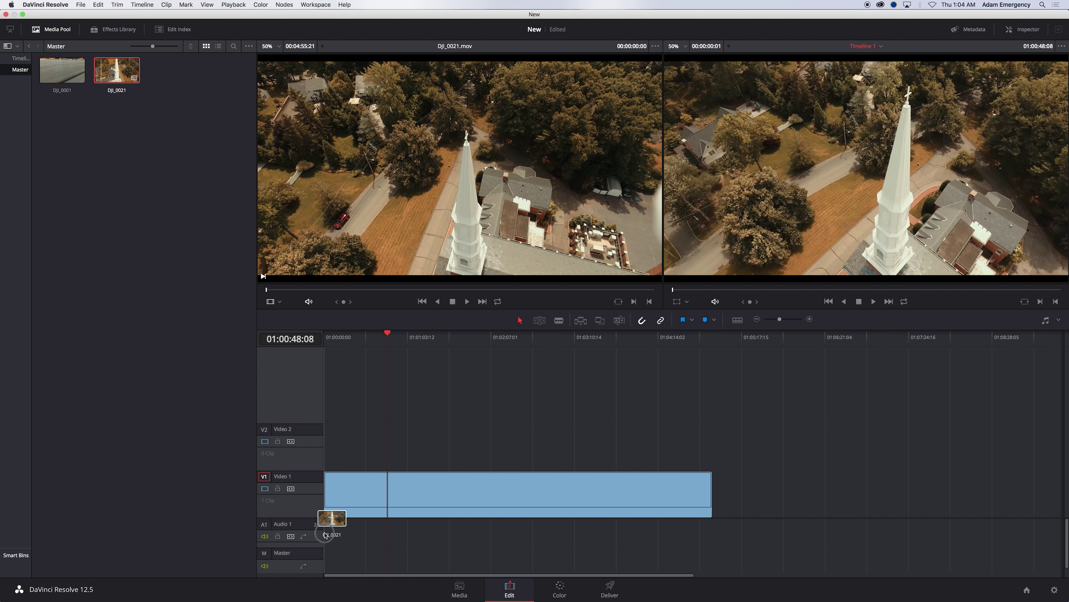
Step: Play Timeline 1 from about 30 seconds in, then add DJI_0020 to the Master bin
{"action": "key", "text": "End"}
{"action": "left_click", "coordinate": [365, 339]}
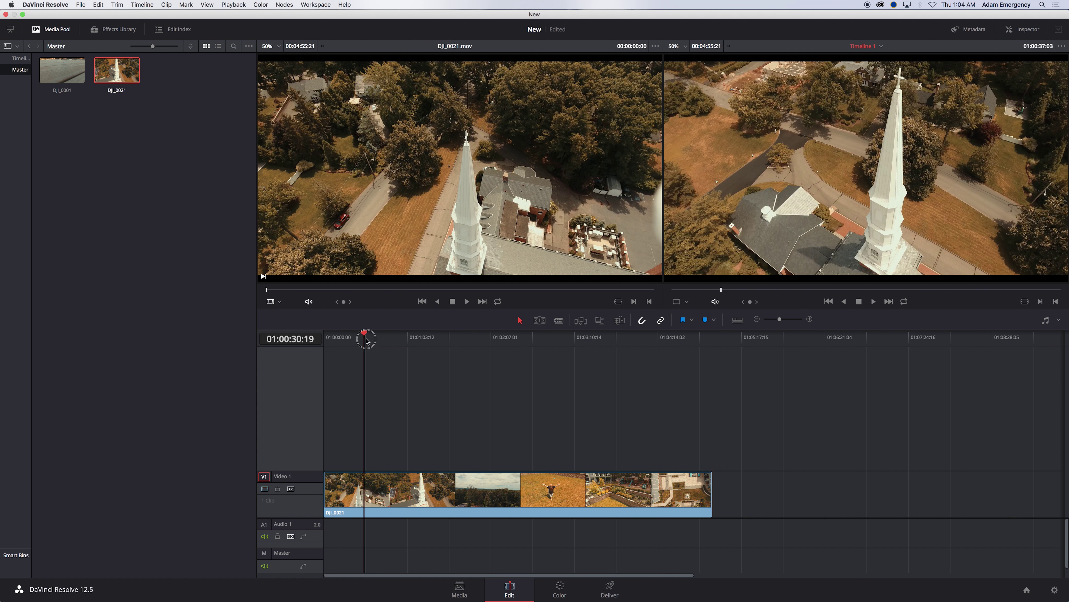
{"action": "key", "text": "space"}
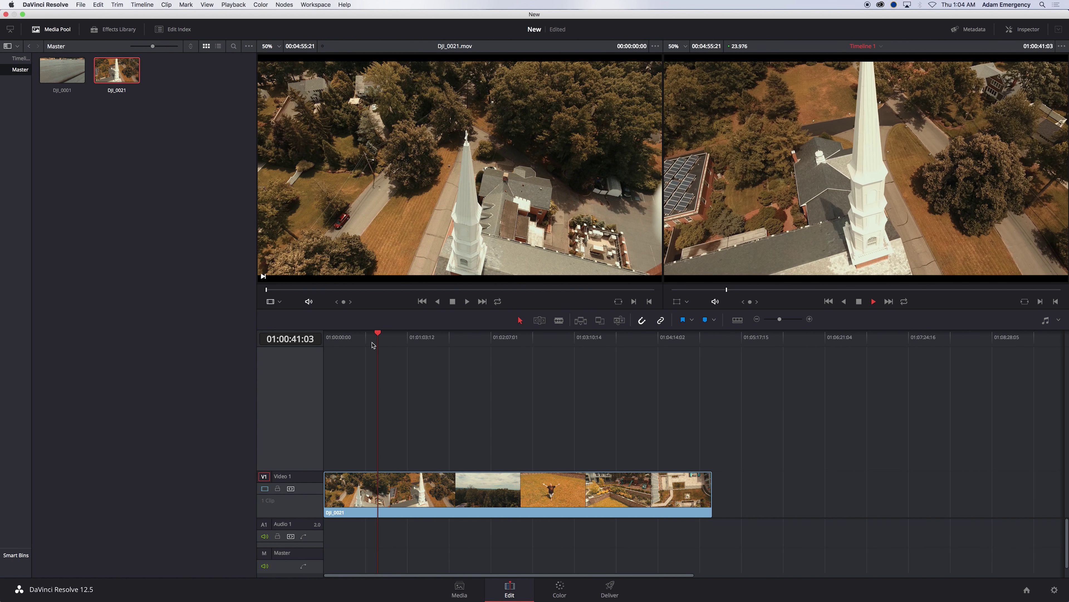
{"action": "key", "text": "space"}
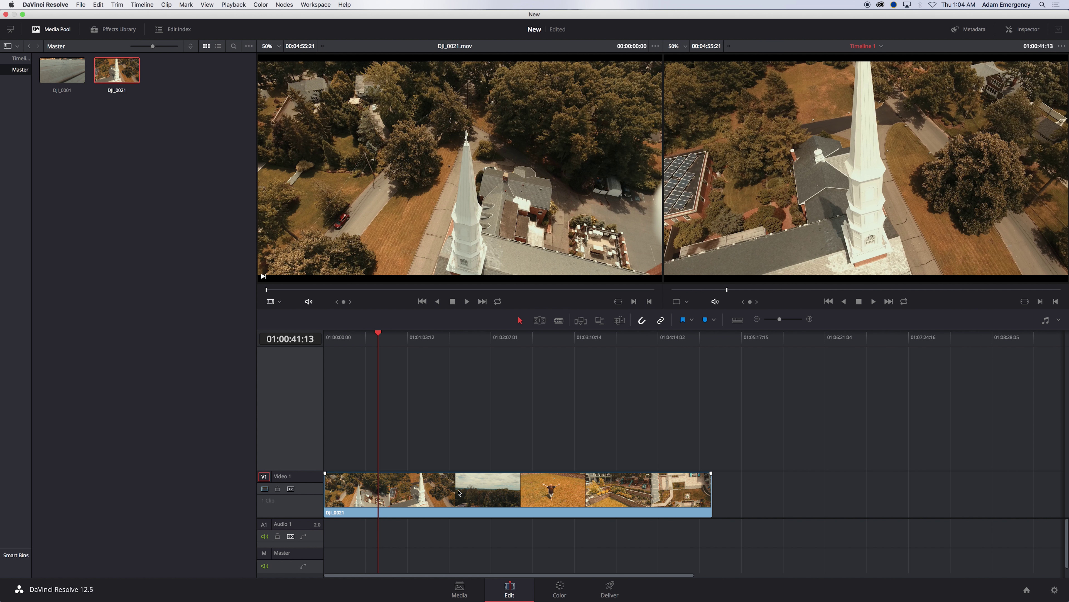
{"action": "left_click", "coordinate": [459, 589]}
{"action": "left_click_drag", "start_coordinate": [192, 114], "coordinate": [248, 339]}
Step: Add DJI_0021.MP4 to the Master bin, then drag DJI_0020 and DJI_0021.MP4 into the Timelines bin
{"action": "left_click_drag", "start_coordinate": [249, 116], "coordinate": [376, 454]}
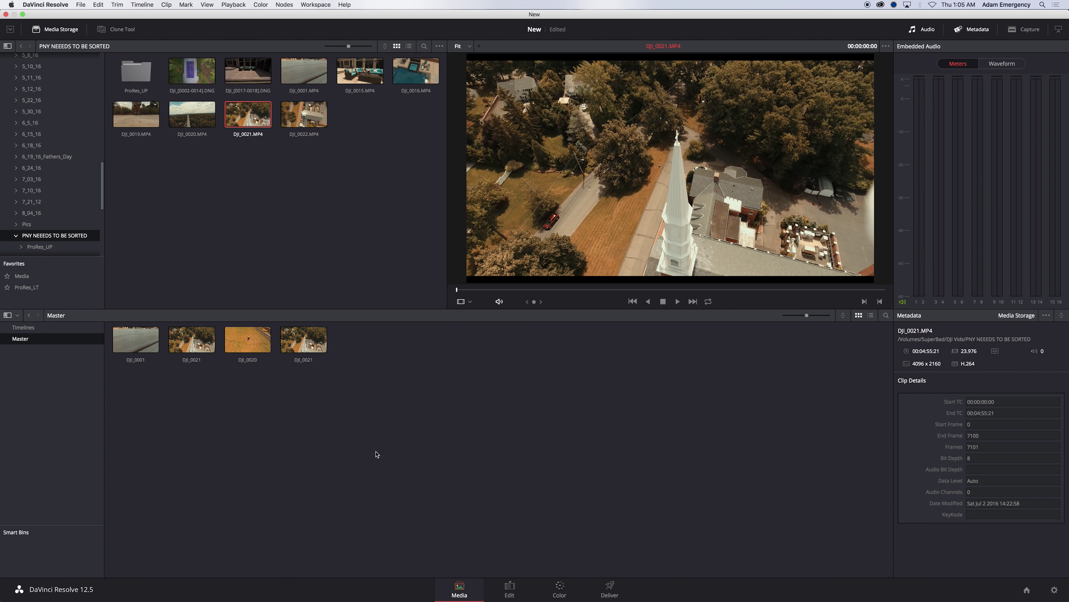
{"action": "left_click", "coordinate": [19, 331]}
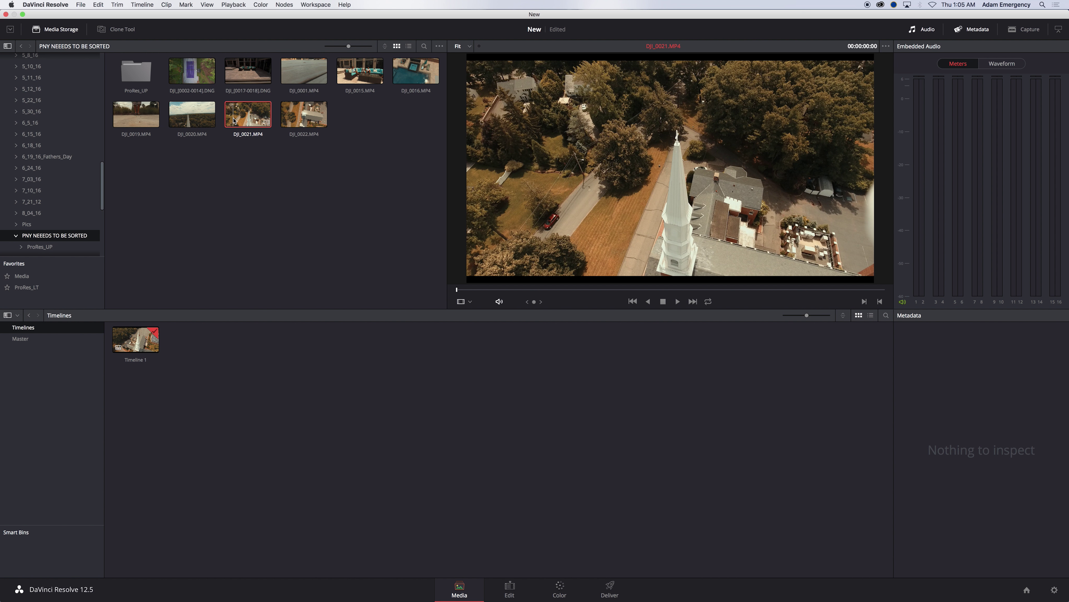
{"action": "left_click_drag", "start_coordinate": [237, 123], "coordinate": [252, 437]}
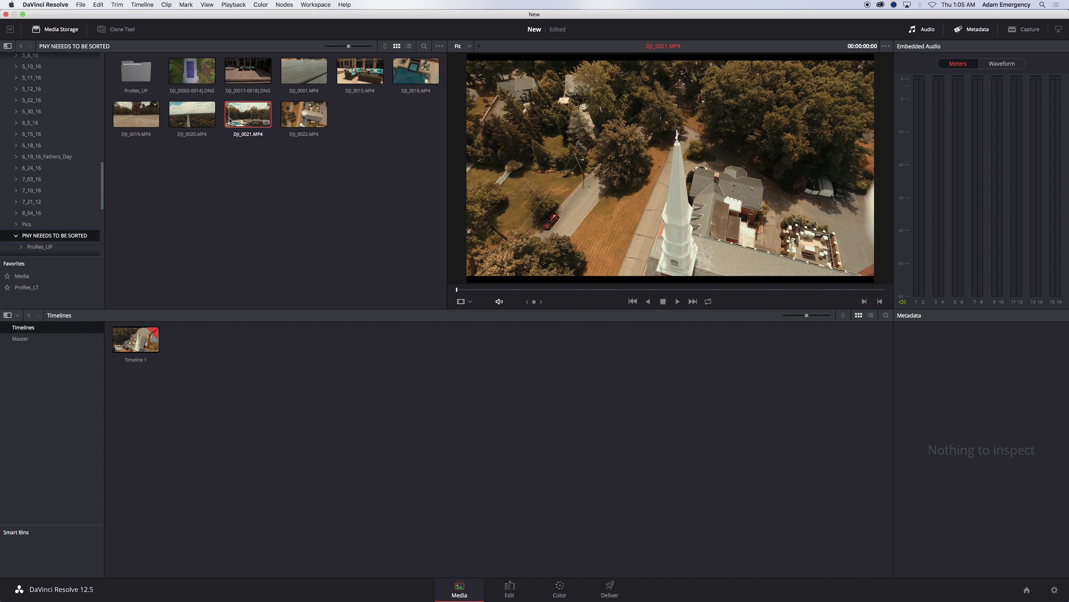
{"action": "left_click_drag", "start_coordinate": [230, 120], "coordinate": [234, 411]}
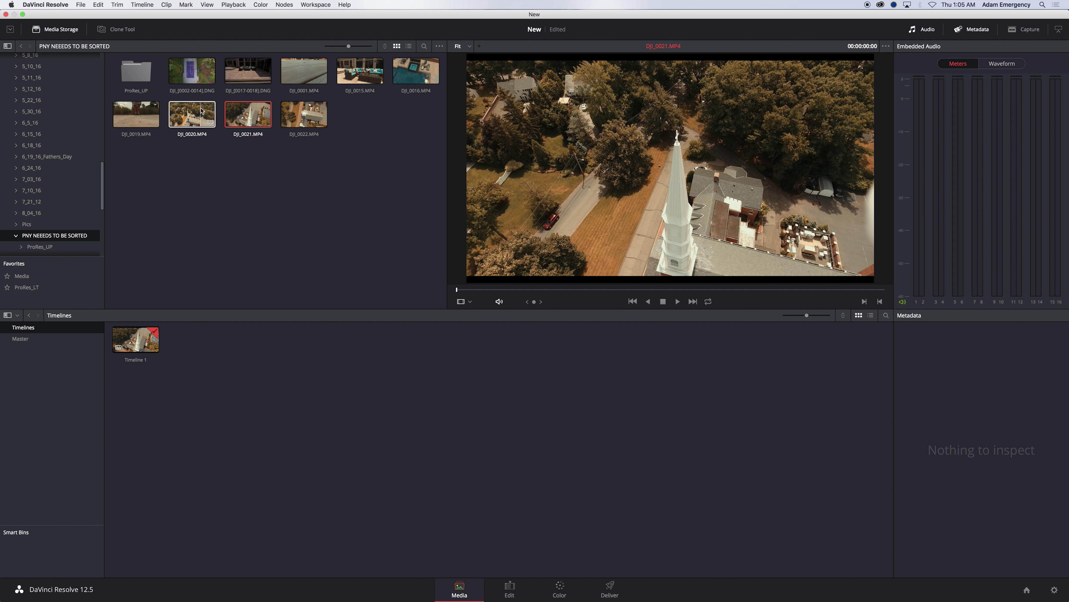
{"action": "left_click_drag", "start_coordinate": [215, 113], "coordinate": [241, 403]}
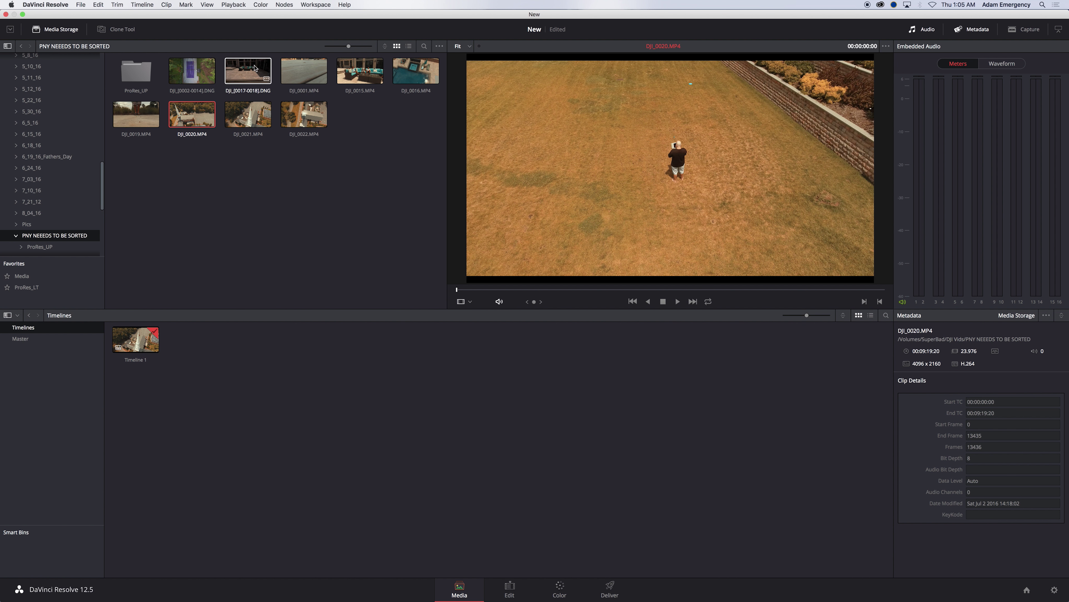
{"action": "left_click_drag", "start_coordinate": [248, 114], "coordinate": [261, 397]}
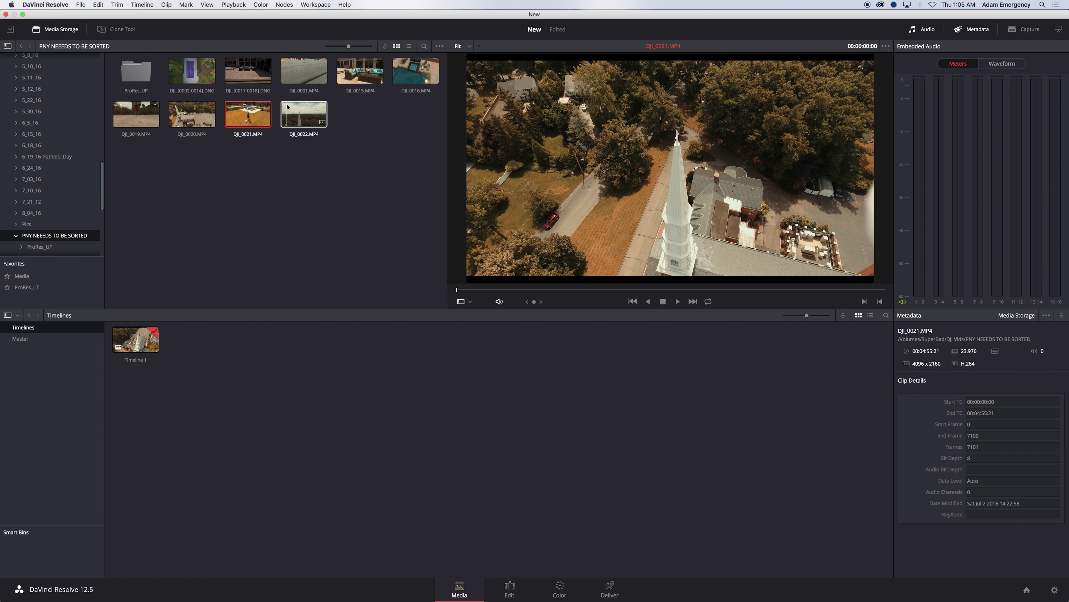
Step: Add DJI_0022 and DJI_0019 to the Master bin, preview DJI_0021.mov, and view Timelines
{"action": "left_click", "coordinate": [24, 340]}
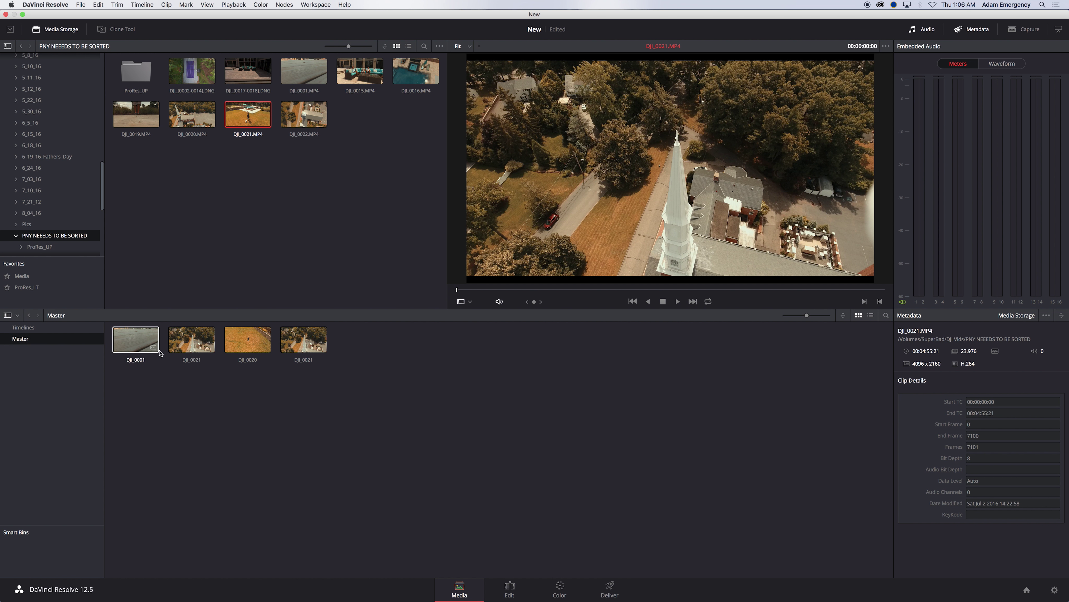
{"action": "left_click_drag", "start_coordinate": [290, 127], "coordinate": [253, 488]}
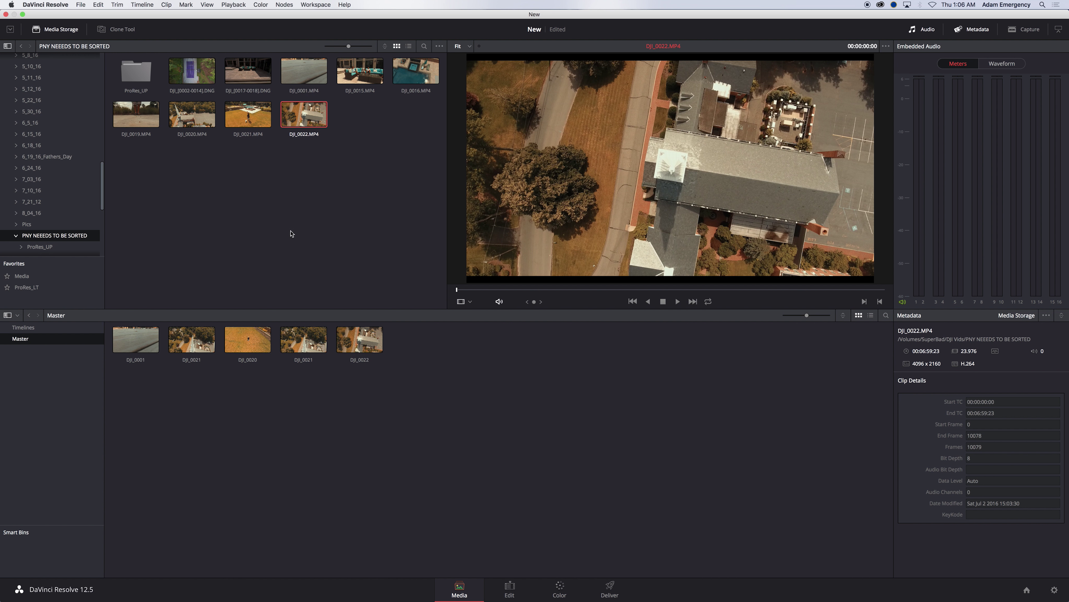
{"action": "left_click_drag", "start_coordinate": [222, 115], "coordinate": [318, 459]}
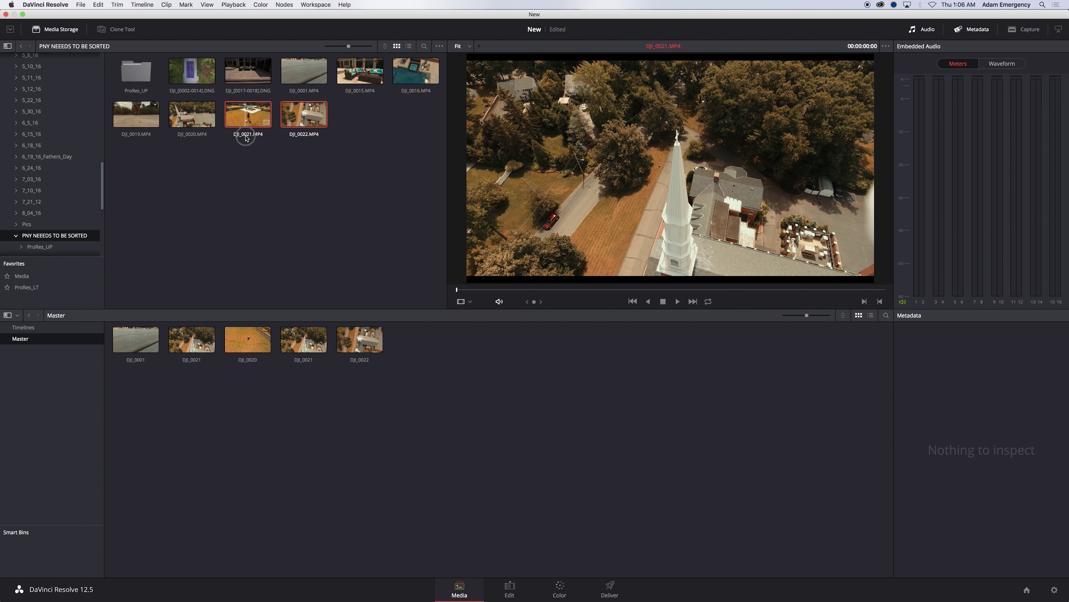
{"action": "left_click_drag", "start_coordinate": [147, 140], "coordinate": [448, 415]}
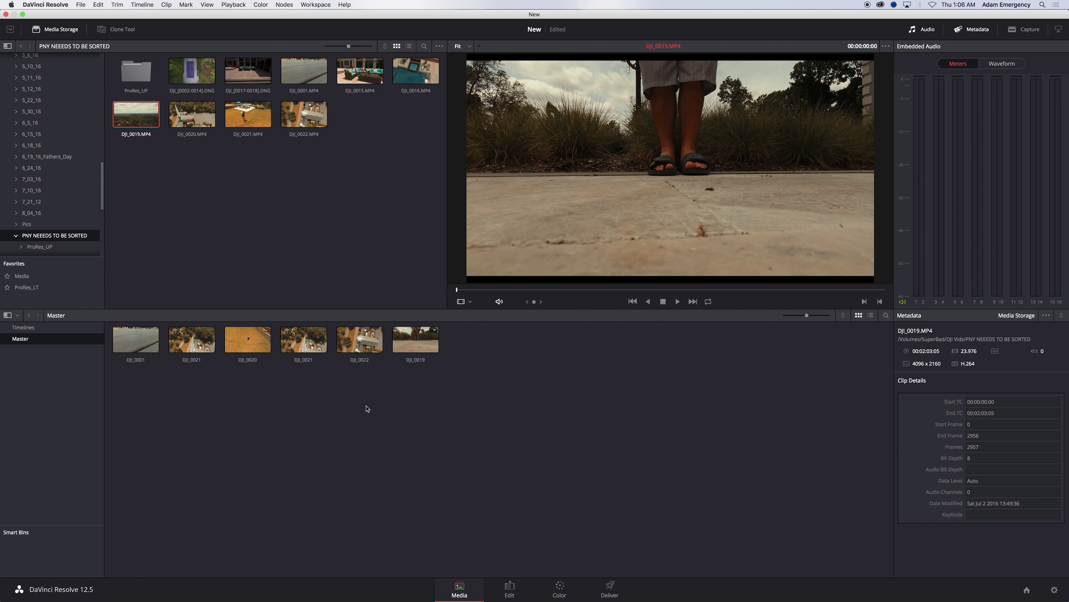
{"action": "left_click", "coordinate": [177, 343]}
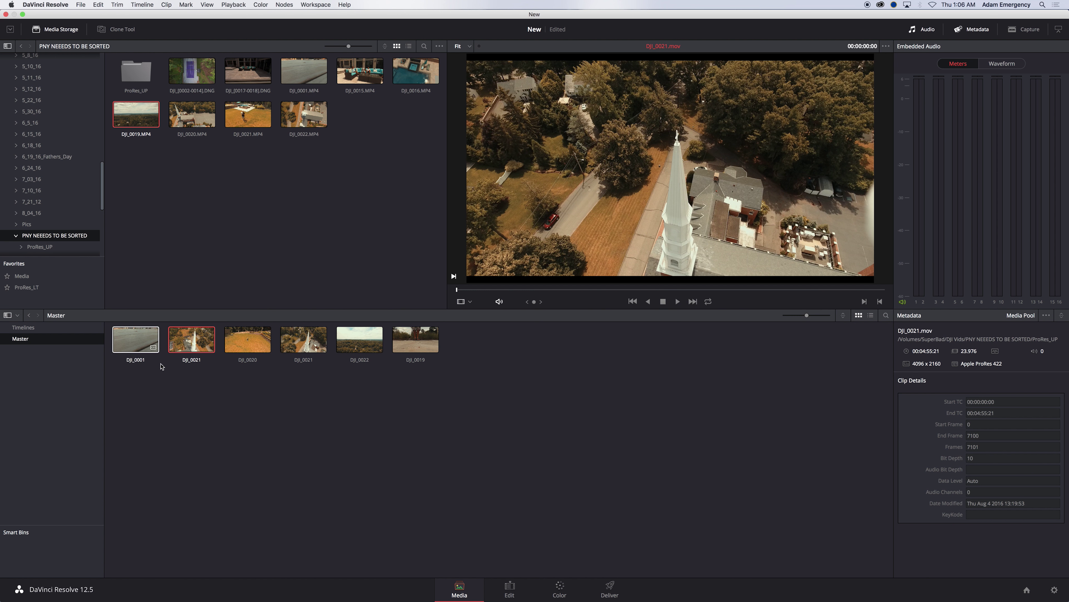
{"action": "left_click", "coordinate": [26, 328]}
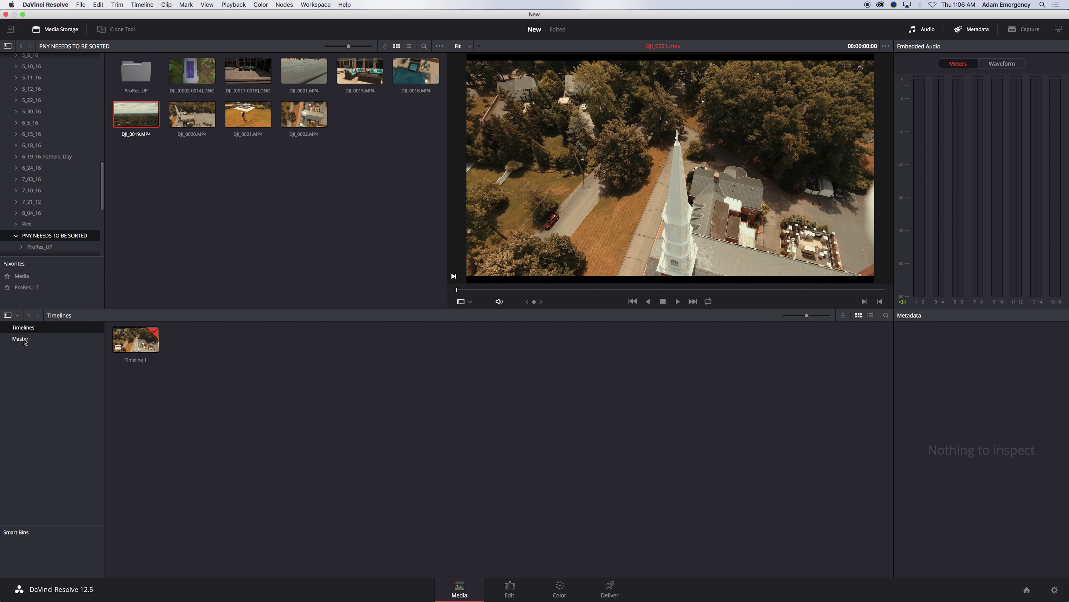
Step: Show the Master bin's six clips and load Timeline 1 into the viewer at 01:00:00:00
{"action": "left_click", "coordinate": [25, 341]}
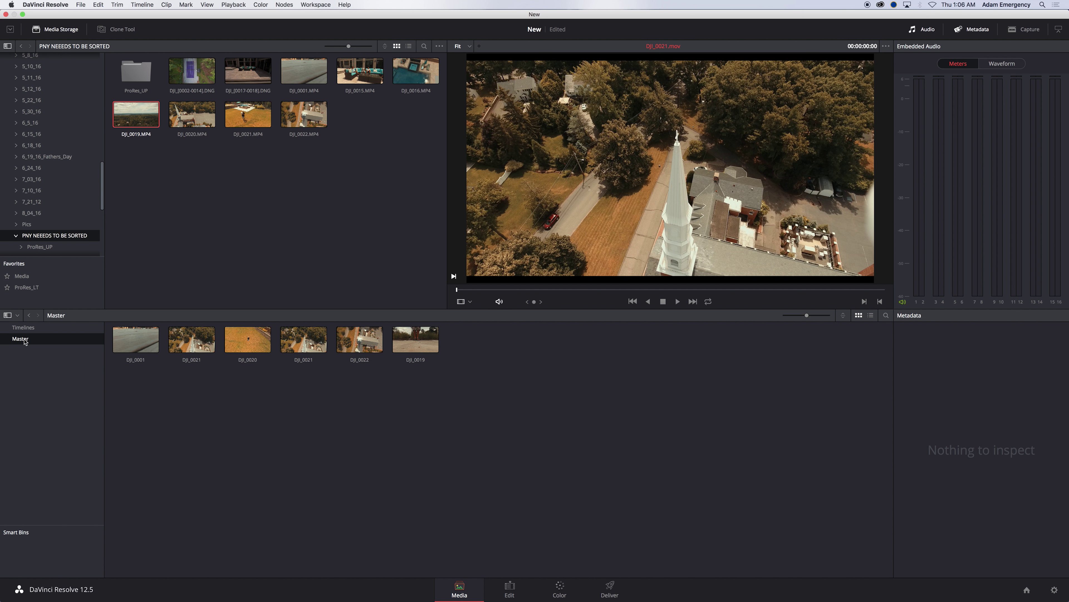
{"action": "left_click", "coordinate": [15, 341]}
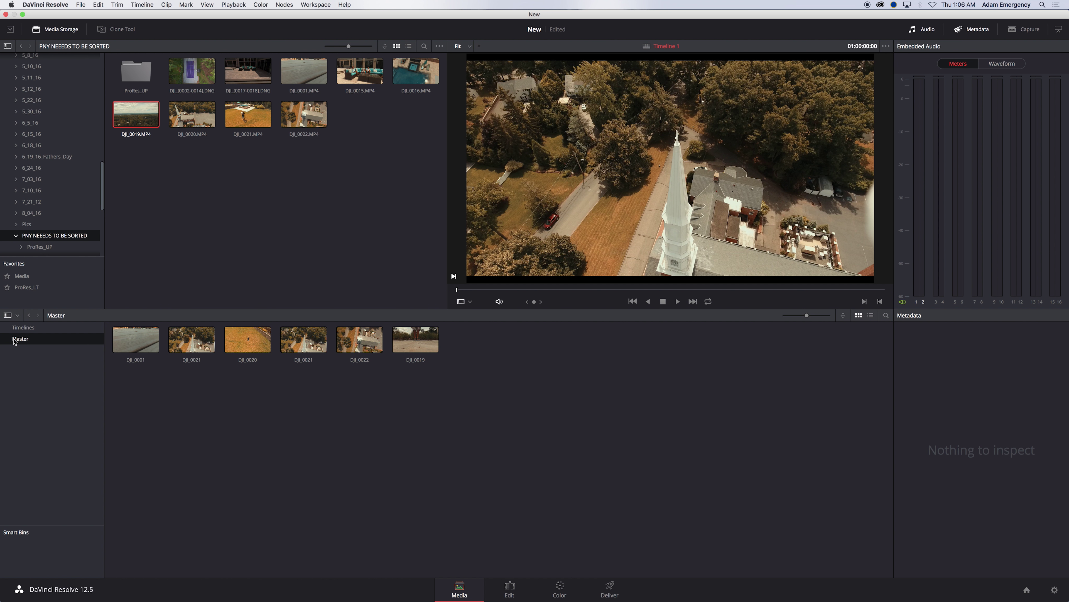